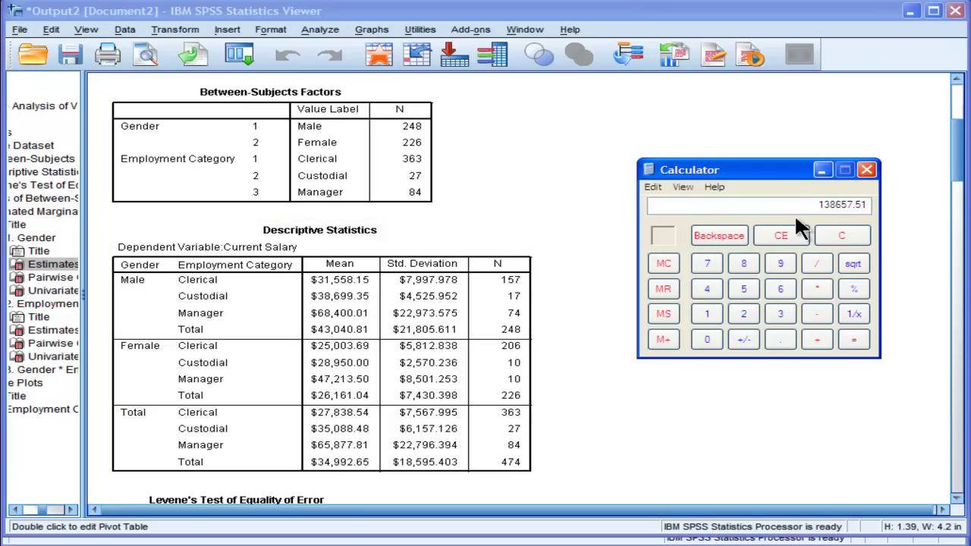
Divide 138657.51 by 3 in Calculator to get the male average 46219.17, then minimize it.
{"action": "type", "text": "/3"}
{"action": "key", "text": "Return"}
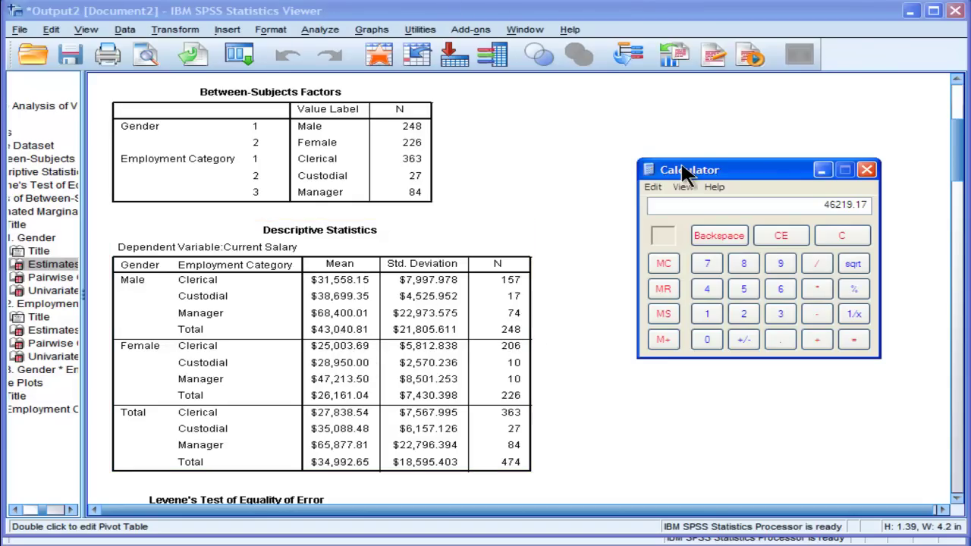
{"action": "left_click", "coordinate": [823, 169]}
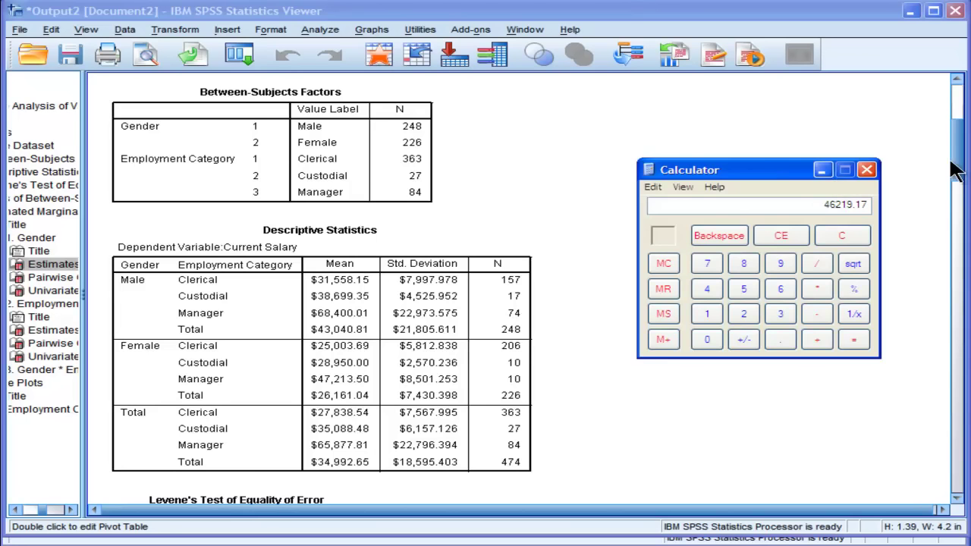
Scroll the SPSS output to the Gender Estimates table, briefly rechecking the calculator result.
{"action": "left_click_drag", "start_coordinate": [961, 155], "coordinate": [954, 269]}
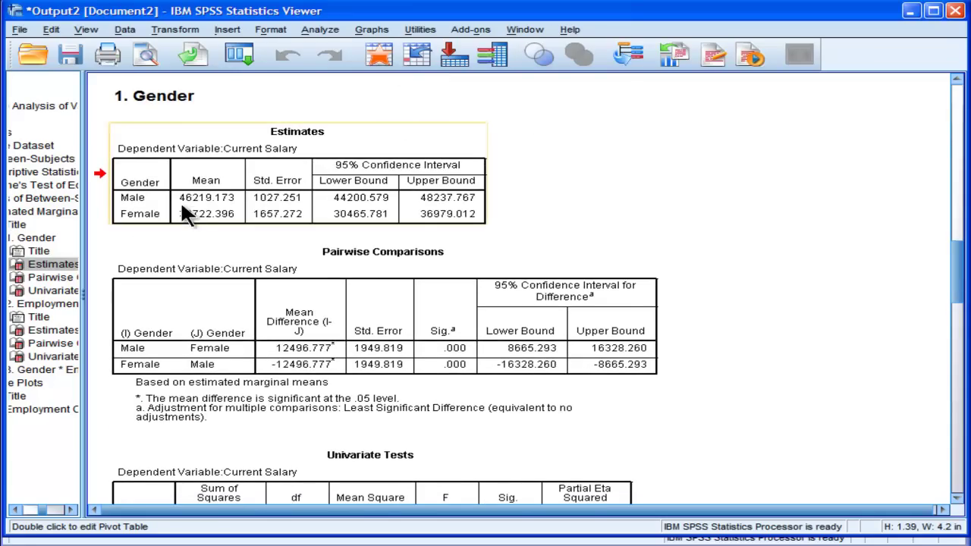
{"action": "left_click", "coordinate": [180, 200]}
{"action": "key", "text": "alt+Tab"}
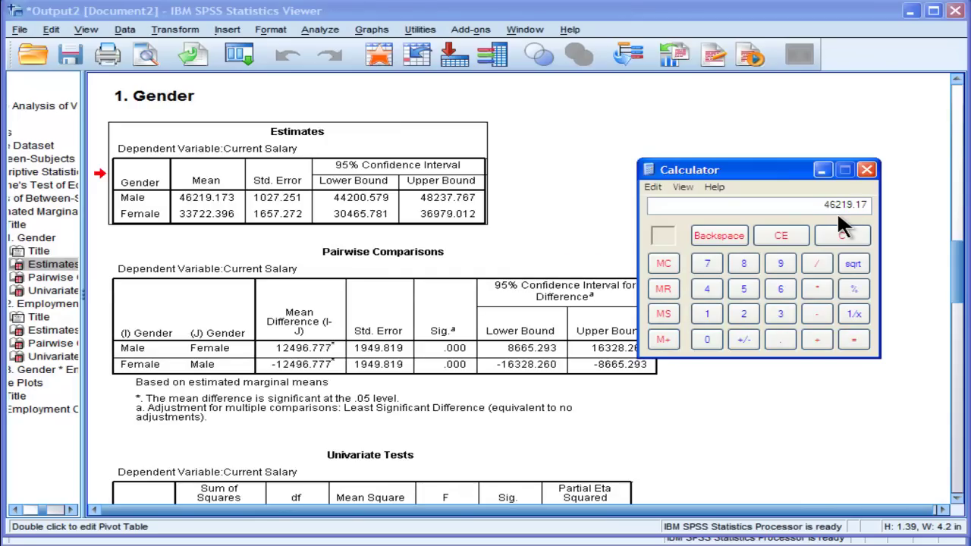
{"action": "left_click", "coordinate": [821, 169]}
Scroll up to Descriptive Statistics, then back down to the Gender Estimates male mean 46219.173.
{"action": "scroll", "coordinate": [957, 275], "scroll_direction": "up", "scroll_amount": 1}
{"action": "left_click_drag", "start_coordinate": [957, 274], "coordinate": [957, 162]}
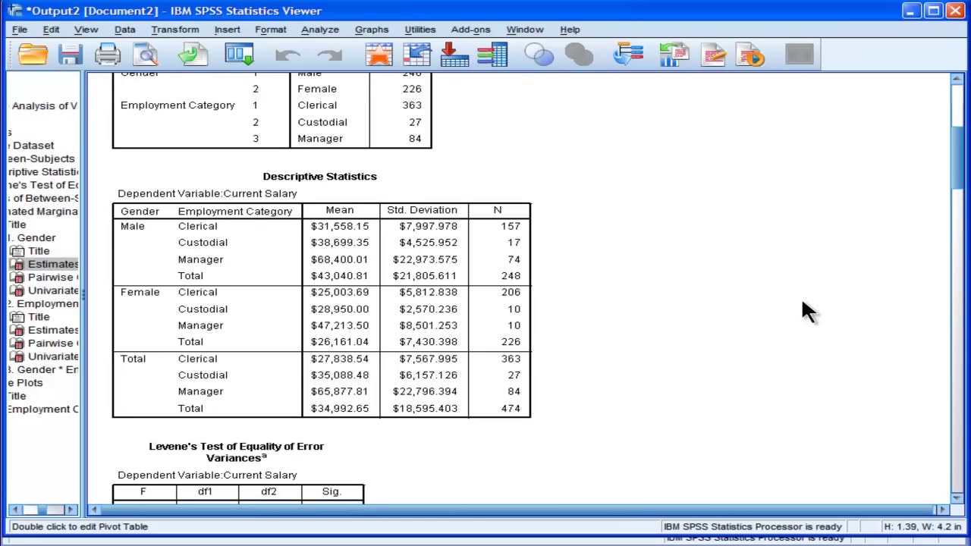
{"action": "left_click_drag", "start_coordinate": [958, 146], "coordinate": [959, 254]}
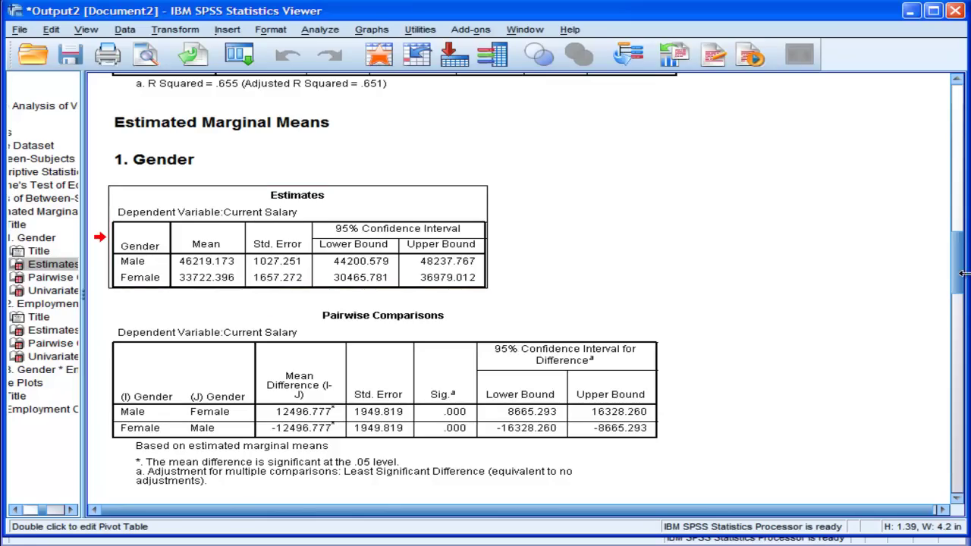
{"action": "left_click_drag", "start_coordinate": [958, 270], "coordinate": [962, 181]}
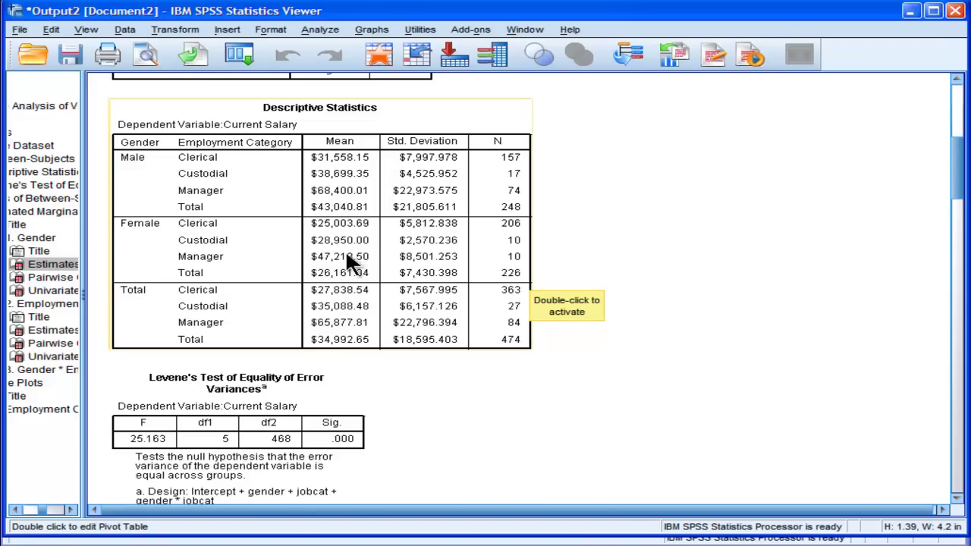
{"action": "left_click_drag", "start_coordinate": [939, 160], "coordinate": [941, 252]}
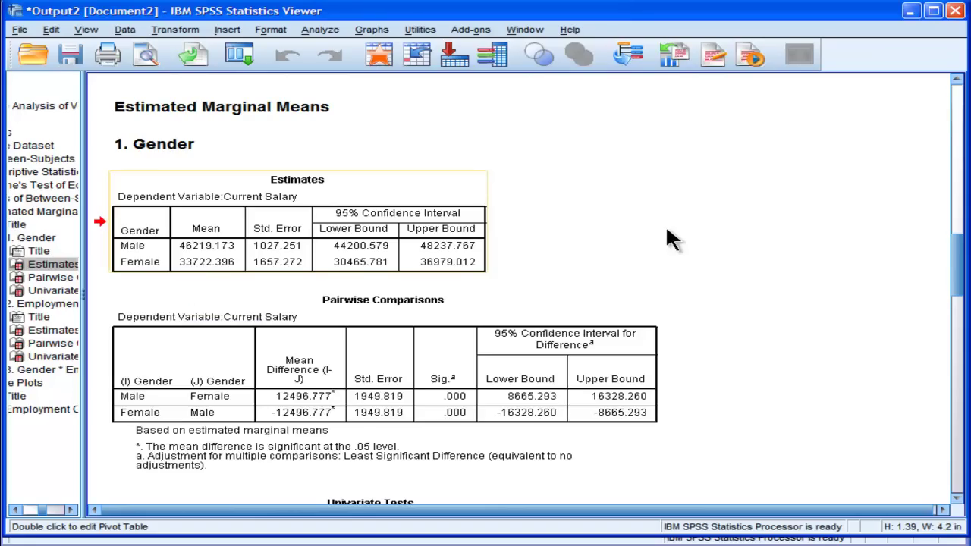
{"action": "left_click", "coordinate": [955, 281]}
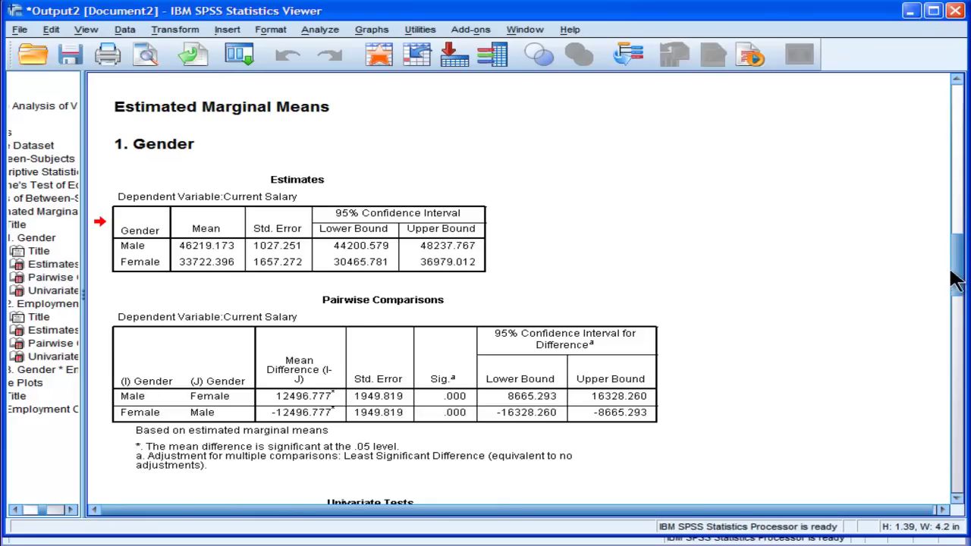
{"action": "scroll", "coordinate": [955, 261], "scroll_direction": "up", "scroll_amount": 5}
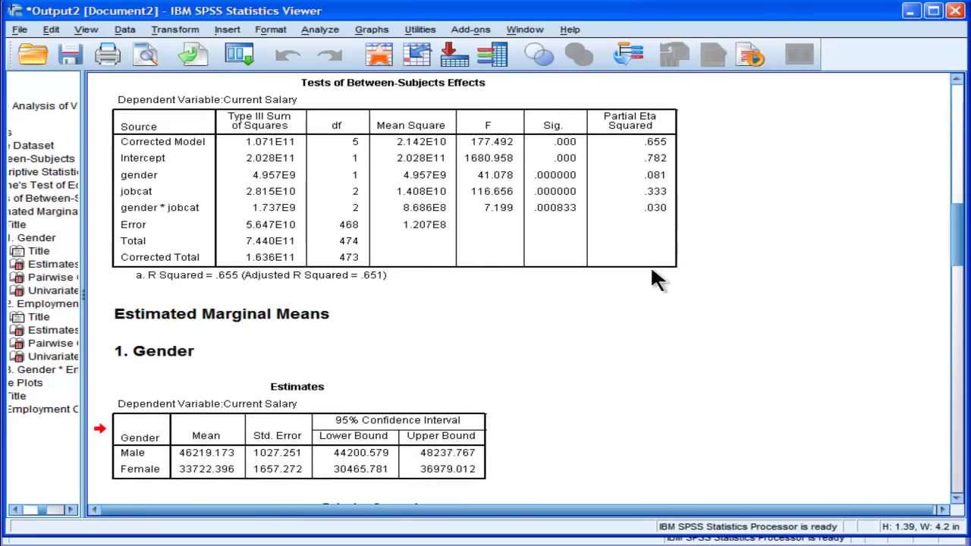
{"action": "left_click", "coordinate": [651, 270]}
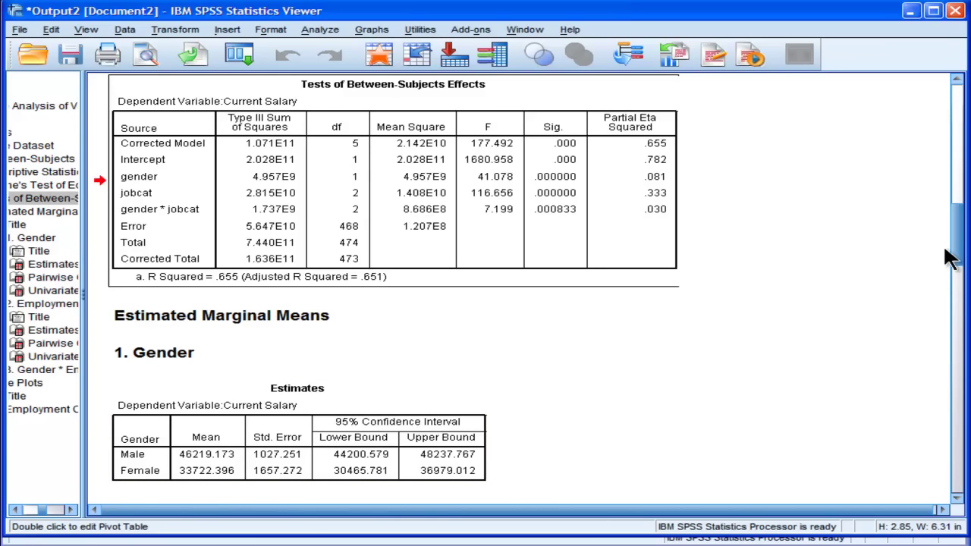
{"action": "left_click_drag", "start_coordinate": [951, 258], "coordinate": [954, 238]}
{"action": "left_click", "coordinate": [516, 261]}
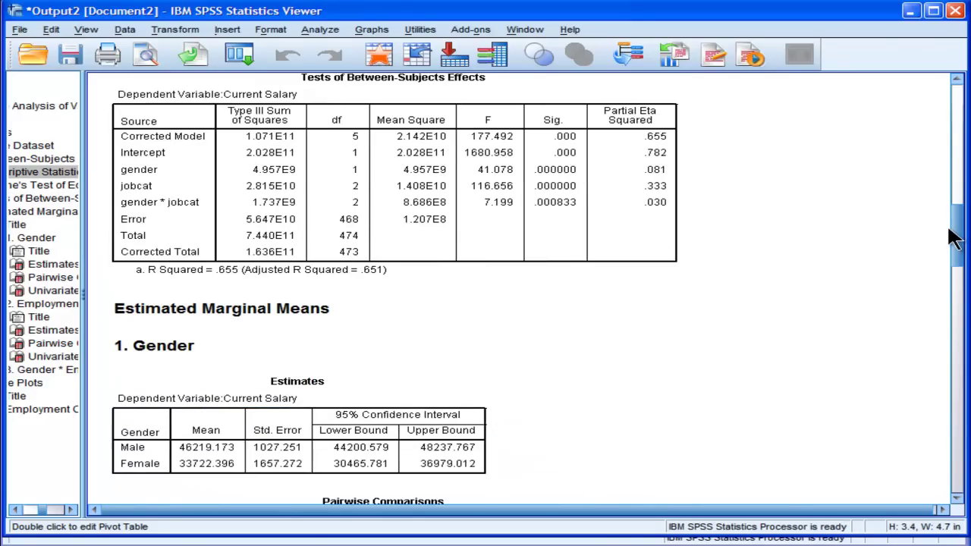
{"action": "left_click", "coordinate": [391, 432]}
{"action": "left_click", "coordinate": [449, 186]}
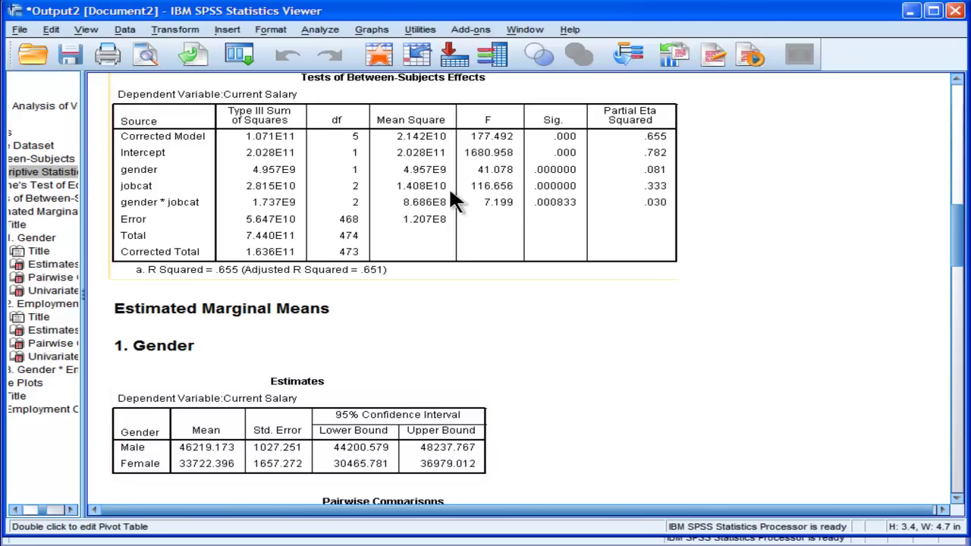
{"action": "left_click", "coordinate": [337, 432]}
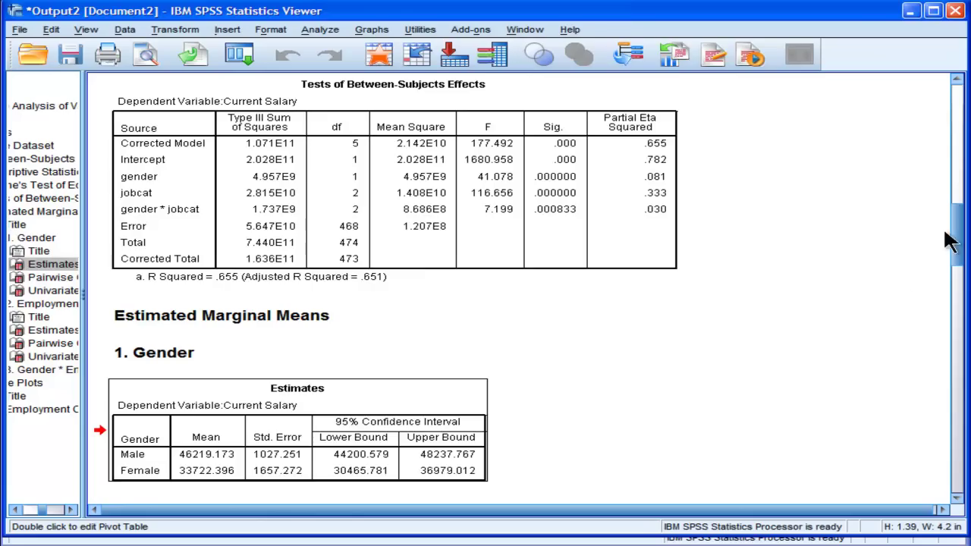
{"action": "left_click_drag", "start_coordinate": [959, 235], "coordinate": [960, 258]}
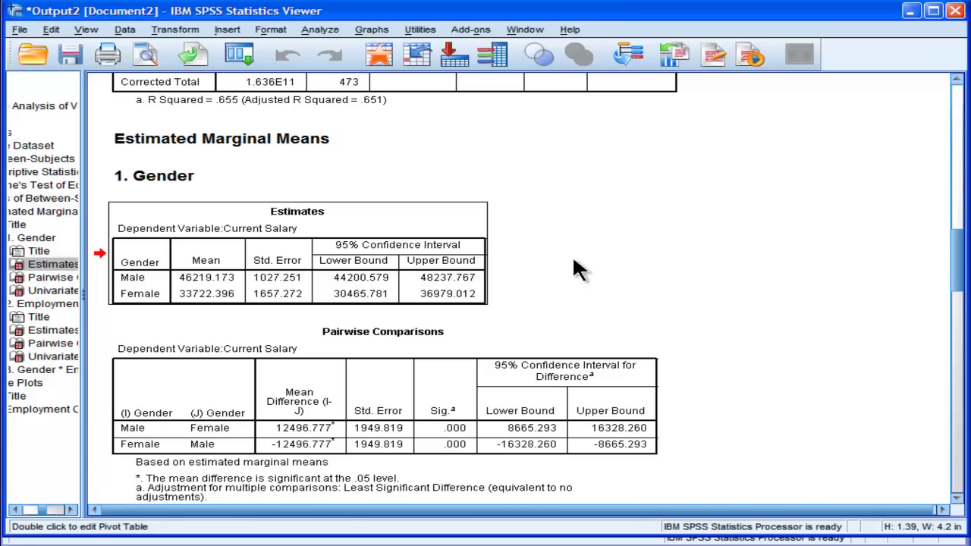
{"action": "left_click", "coordinate": [451, 379]}
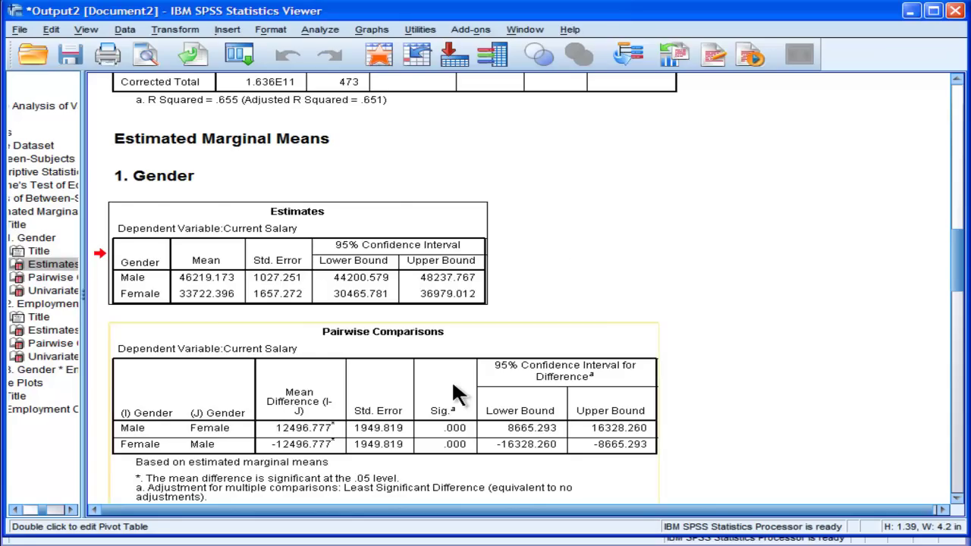
{"action": "left_click", "coordinate": [957, 79]}
{"action": "left_click", "coordinate": [957, 79]}
{"action": "left_click", "coordinate": [957, 79]}
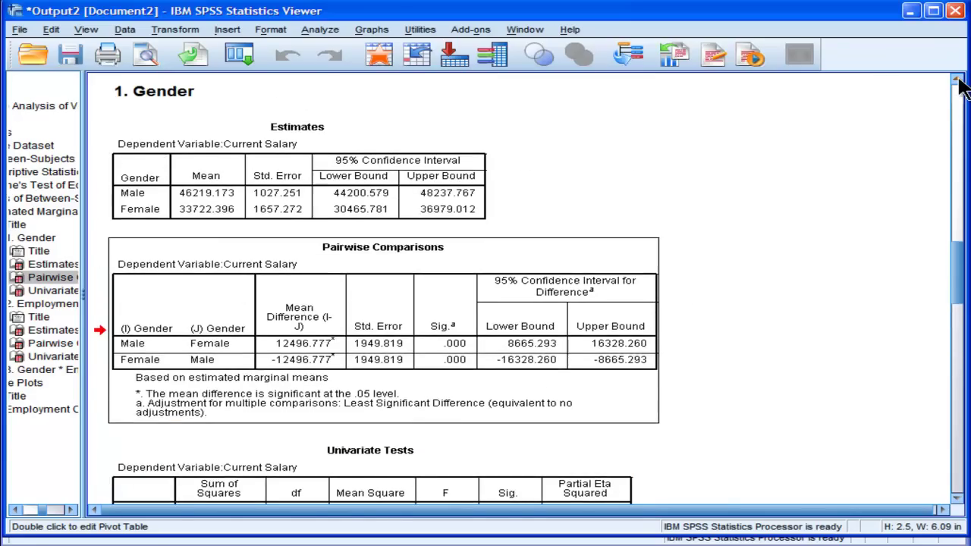
{"action": "left_click", "coordinate": [958, 78]}
{"action": "left_click", "coordinate": [958, 79]}
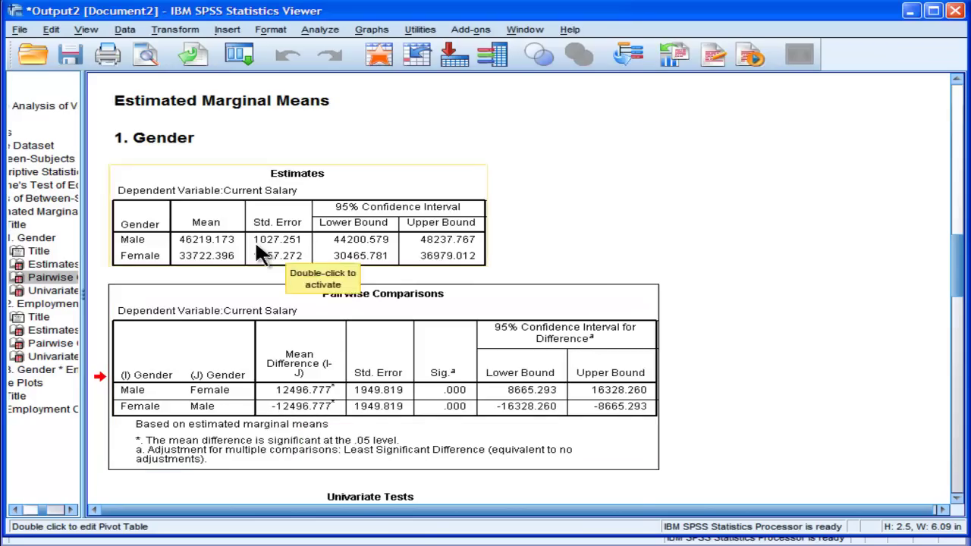
Subtract the female mean 33722.396 from 46219.17 in Calculator, giving 12496.774.
{"action": "left_click", "coordinate": [640, 514]}
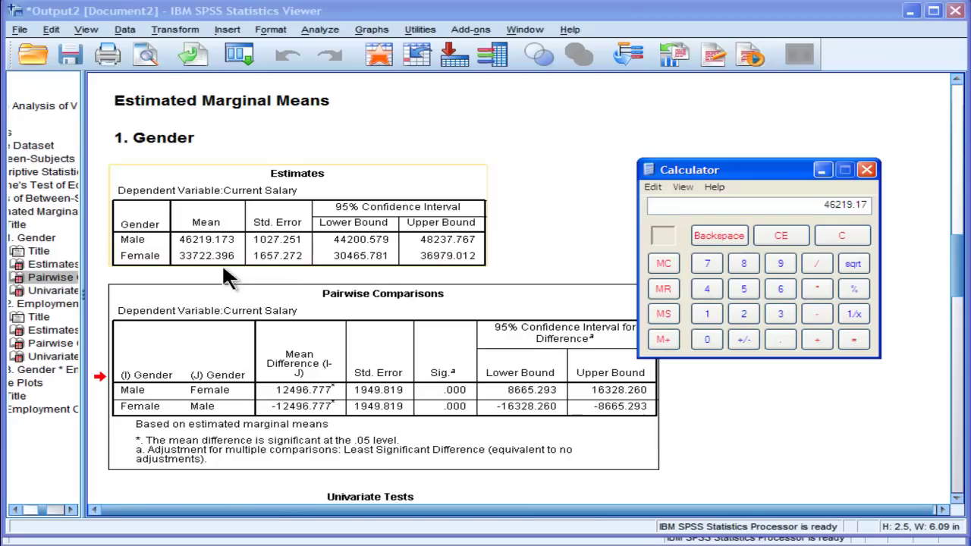
{"action": "left_click", "coordinate": [817, 316]}
{"action": "type", "text": "33"}
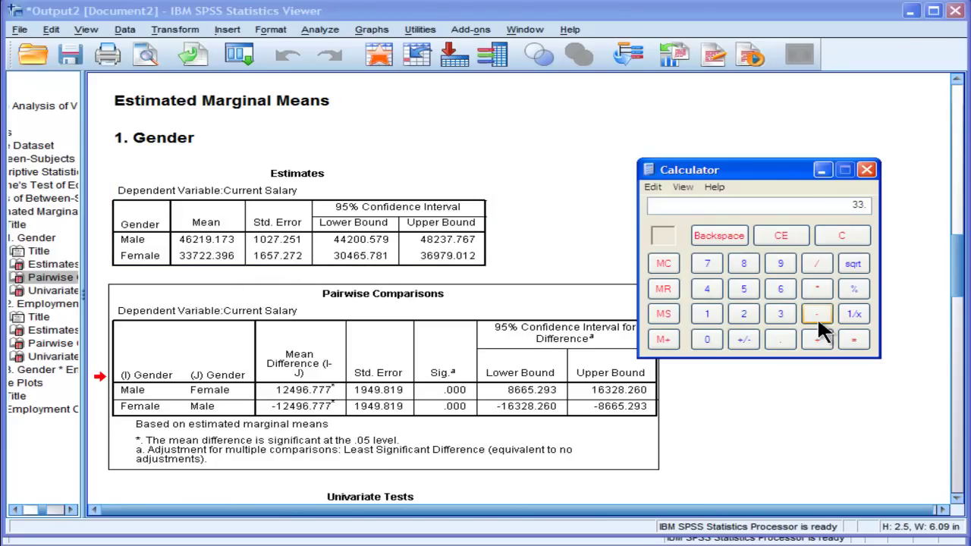
{"action": "type", "text": "722"}
{"action": "type", "text": "396"}
{"action": "key", "text": "Return"}
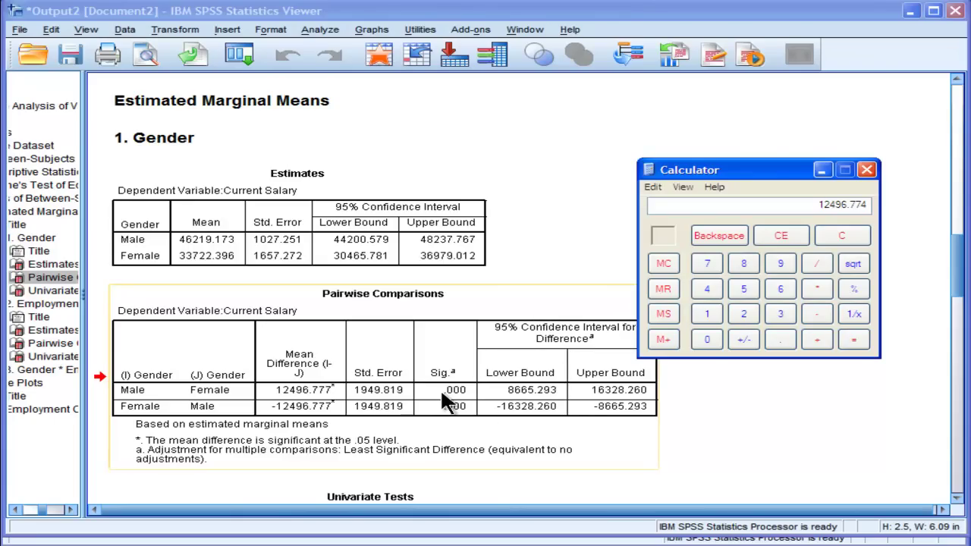
{"action": "left_click", "coordinate": [821, 169]}
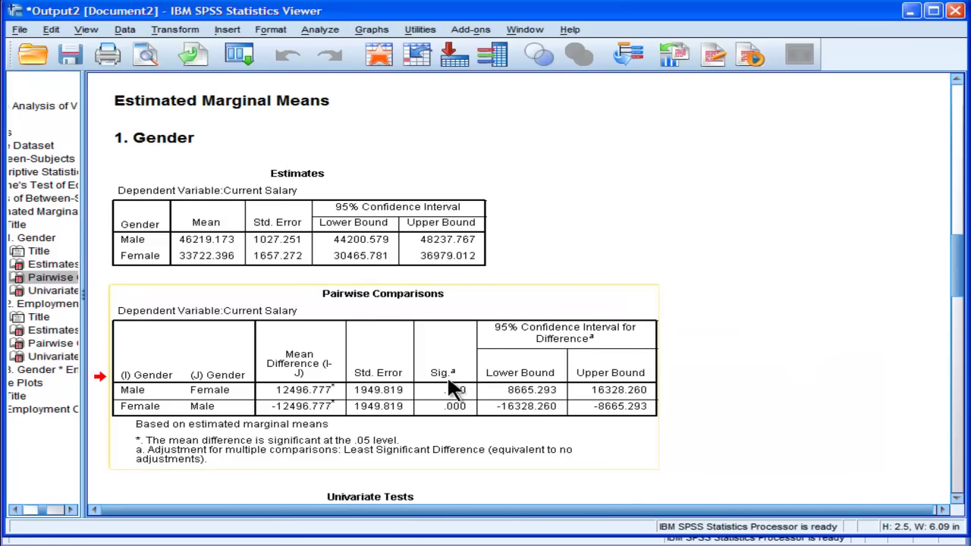
{"action": "double_click", "coordinate": [444, 391]}
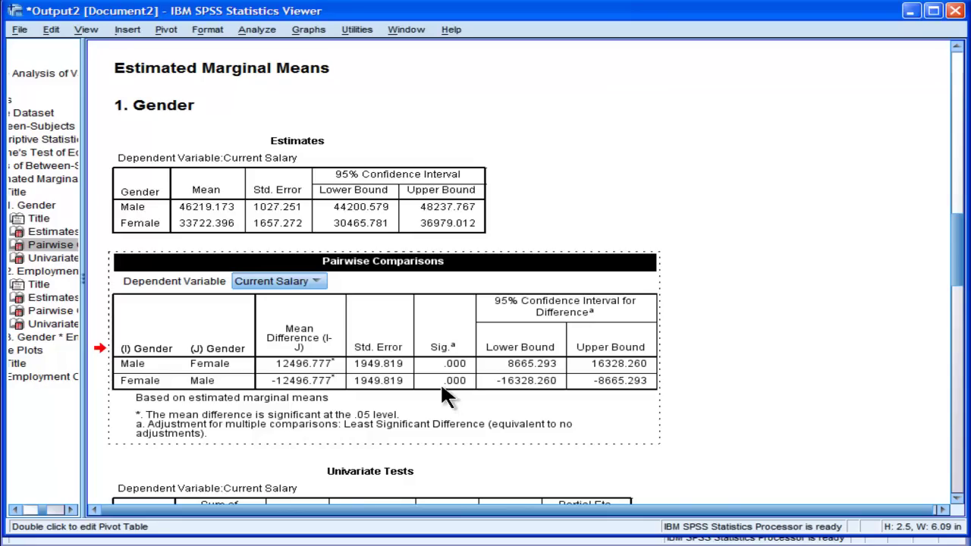
{"action": "double_click", "coordinate": [446, 363]}
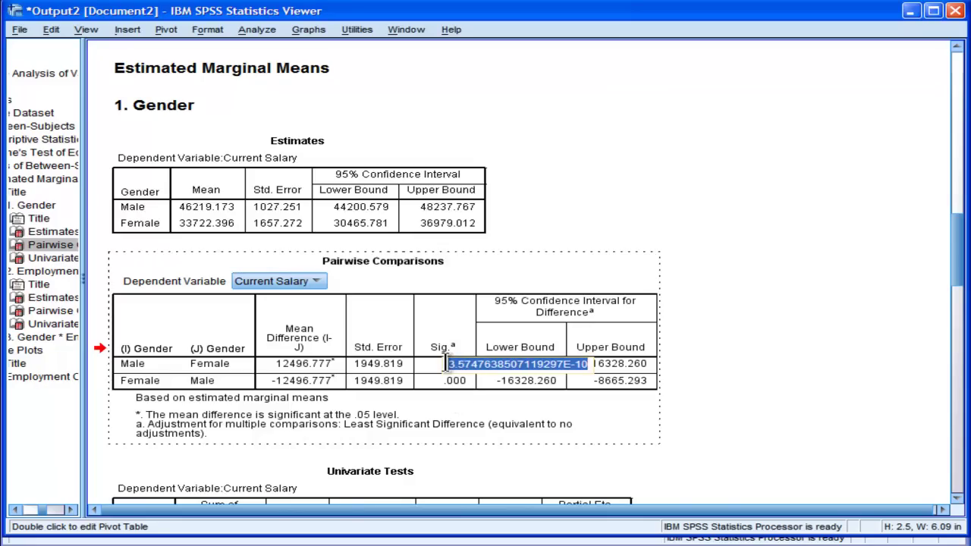
{"action": "left_click", "coordinate": [763, 379]}
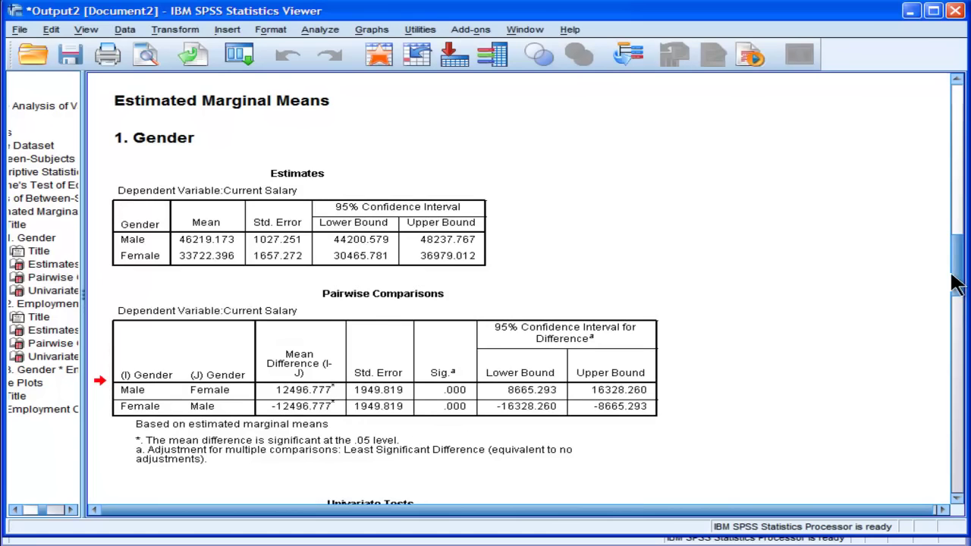
{"action": "left_click_drag", "start_coordinate": [957, 282], "coordinate": [956, 235]}
{"action": "double_click", "coordinate": [565, 276]}
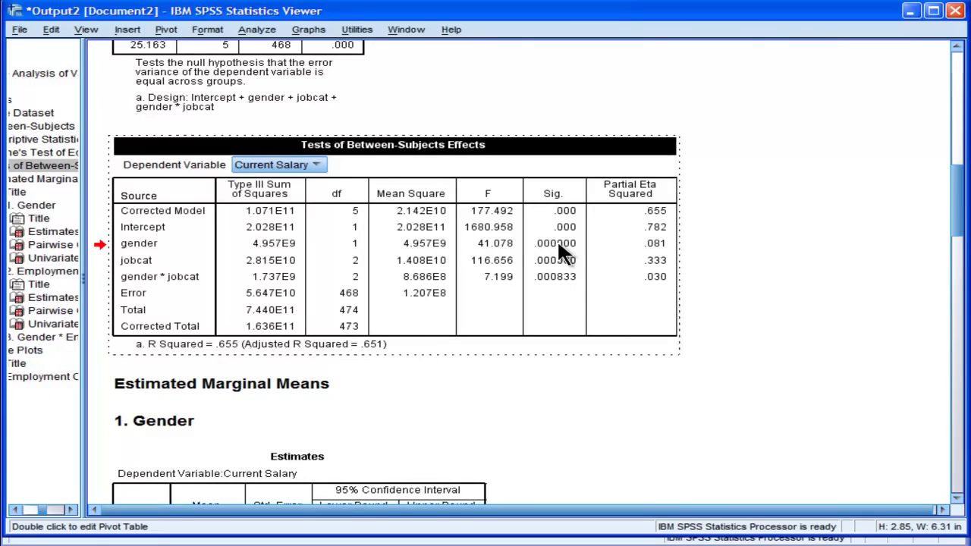
{"action": "double_click", "coordinate": [557, 243]}
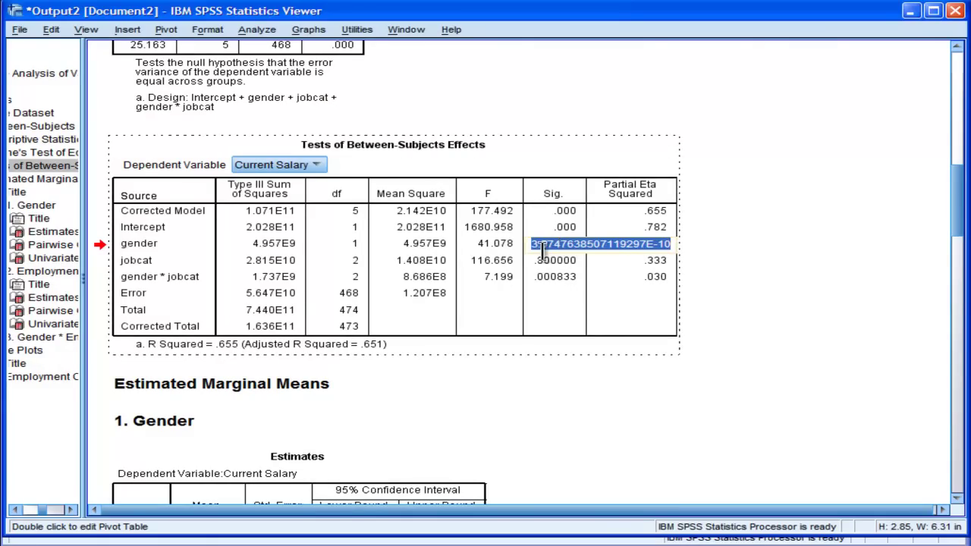
{"action": "left_click", "coordinate": [680, 389]}
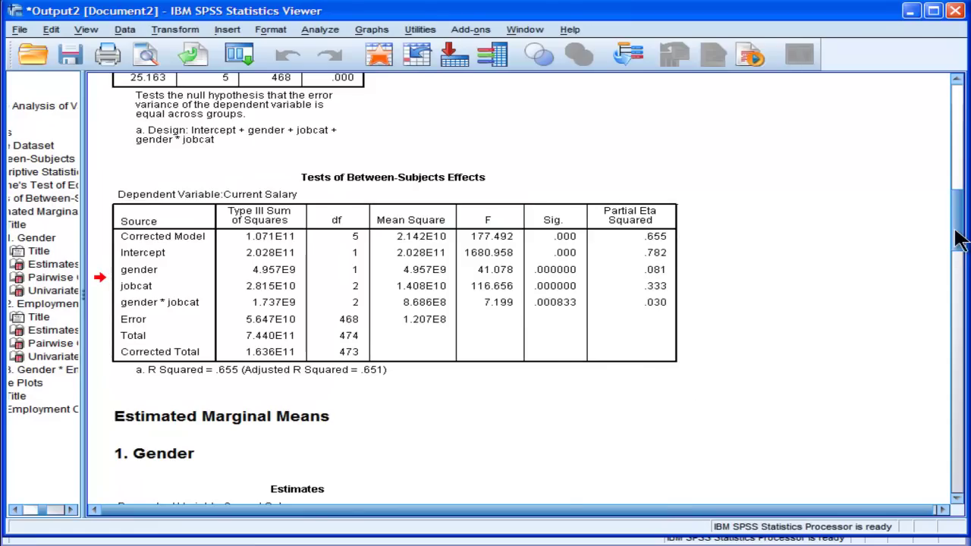
{"action": "left_click_drag", "start_coordinate": [955, 239], "coordinate": [957, 282]}
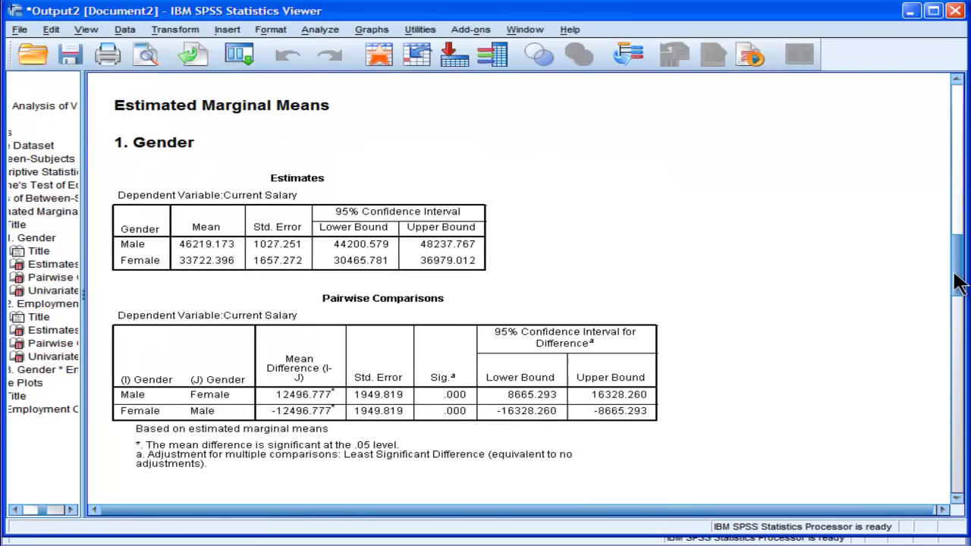
{"action": "double_click", "coordinate": [446, 405]}
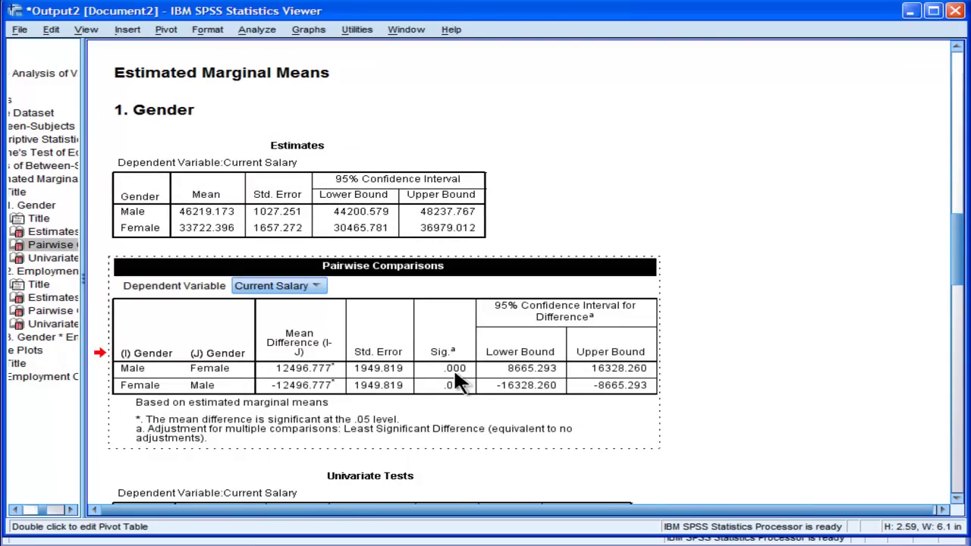
{"action": "double_click", "coordinate": [454, 367]}
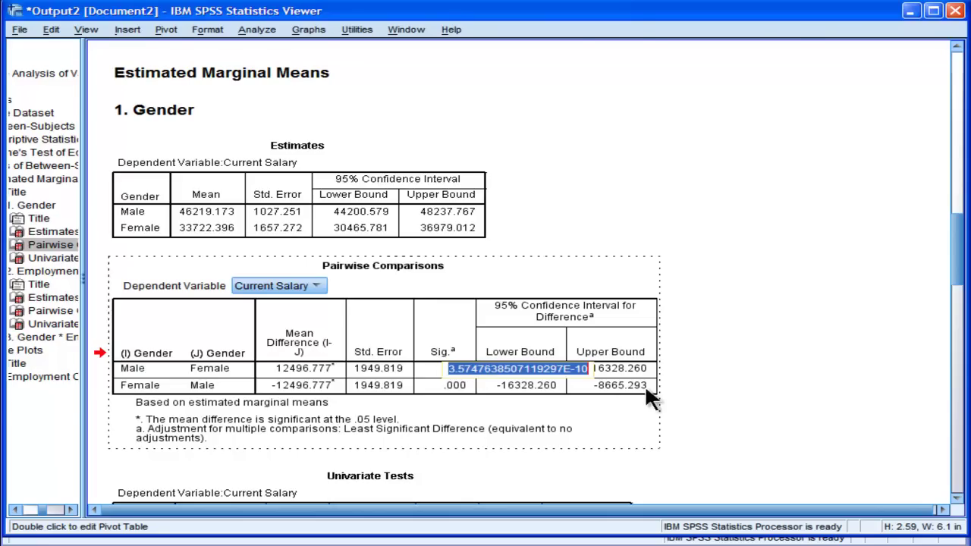
{"action": "left_click", "coordinate": [806, 412]}
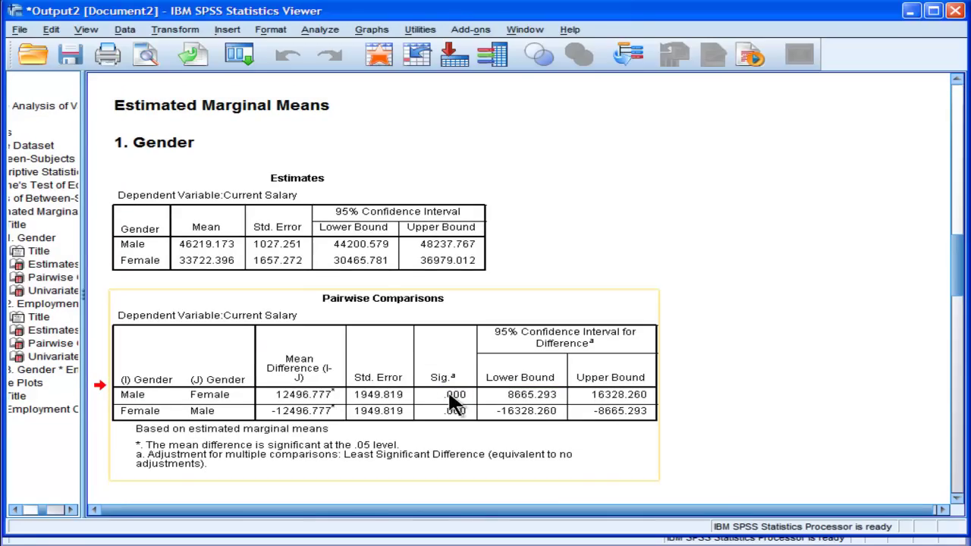
{"action": "left_click", "coordinate": [611, 275]}
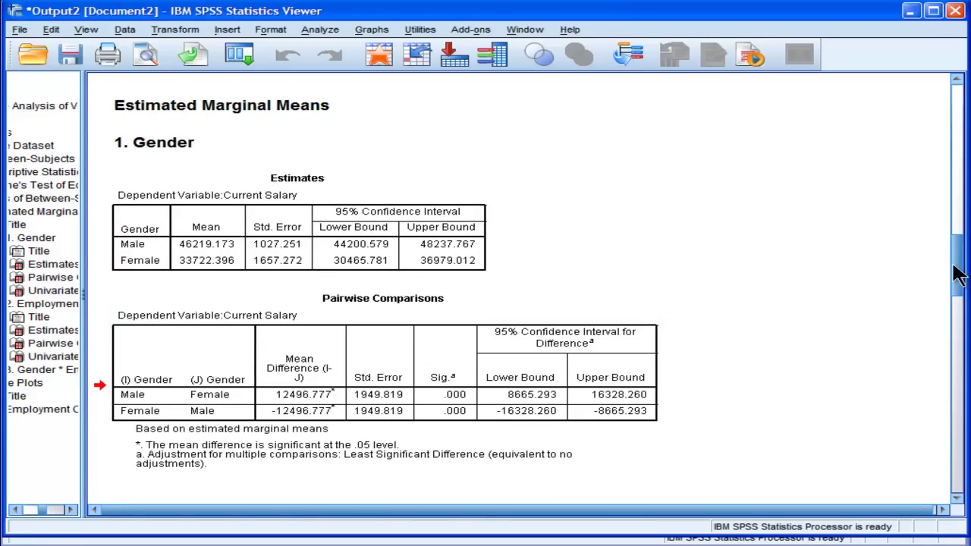
Scroll up and review the Tests of Between-Subjects Effects table.
{"action": "left_click_drag", "start_coordinate": [954, 271], "coordinate": [956, 191]}
{"action": "left_click", "coordinate": [623, 240]}
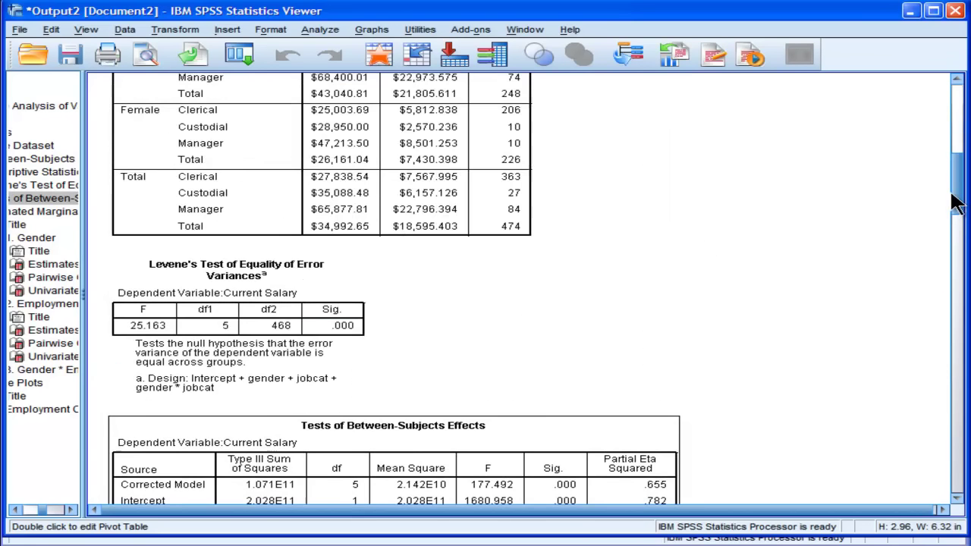
{"action": "left_click", "coordinate": [504, 251]}
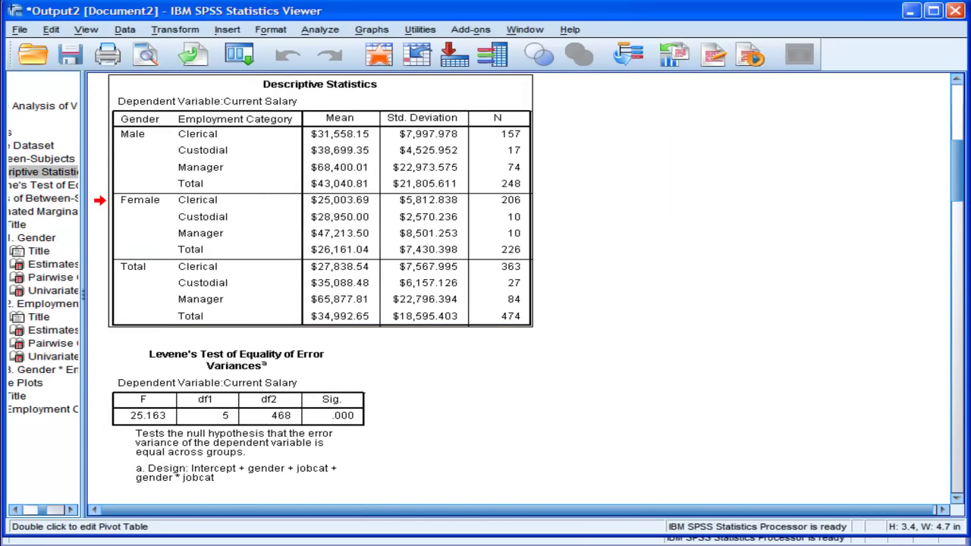
Compare the Gender Estimates table, then scroll to Employment Category means (28280.921, 33824.676, 57806.757).
{"action": "left_click_drag", "start_coordinate": [949, 185], "coordinate": [952, 276]}
{"action": "left_click", "coordinate": [438, 251]}
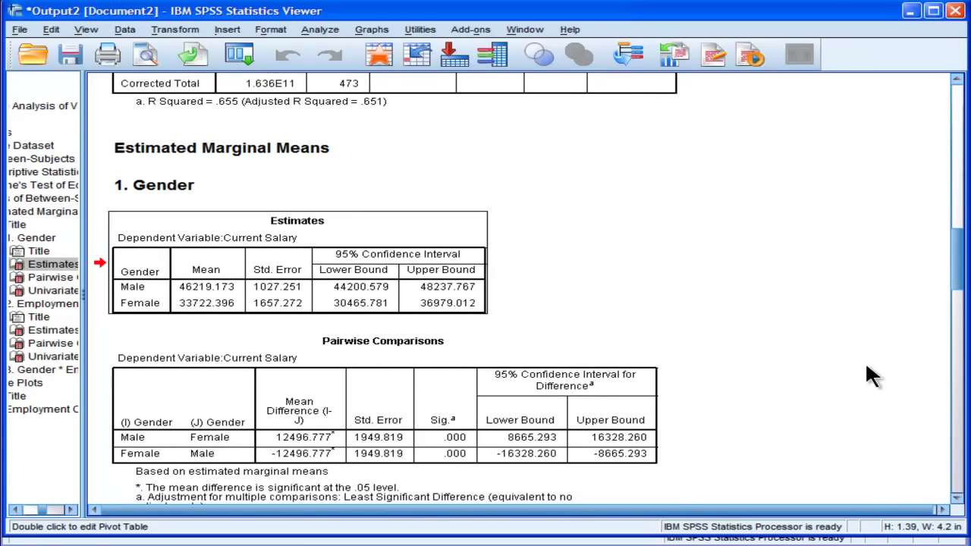
{"action": "left_click_drag", "start_coordinate": [957, 258], "coordinate": [941, 274]}
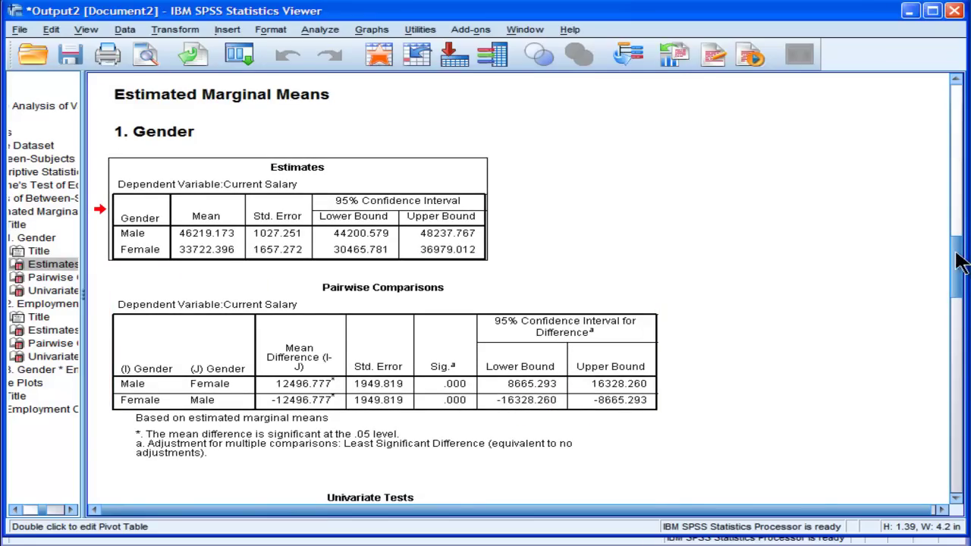
{"action": "left_click_drag", "start_coordinate": [960, 262], "coordinate": [957, 329]}
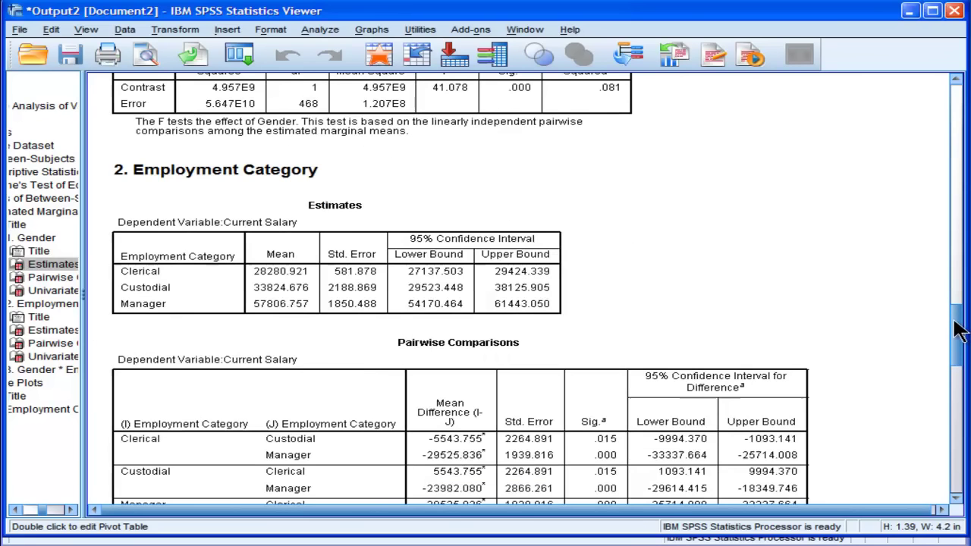
Select the Employment Category Estimates table and scroll until its Pairwise Comparisons table is fully visible.
{"action": "left_click", "coordinate": [546, 263]}
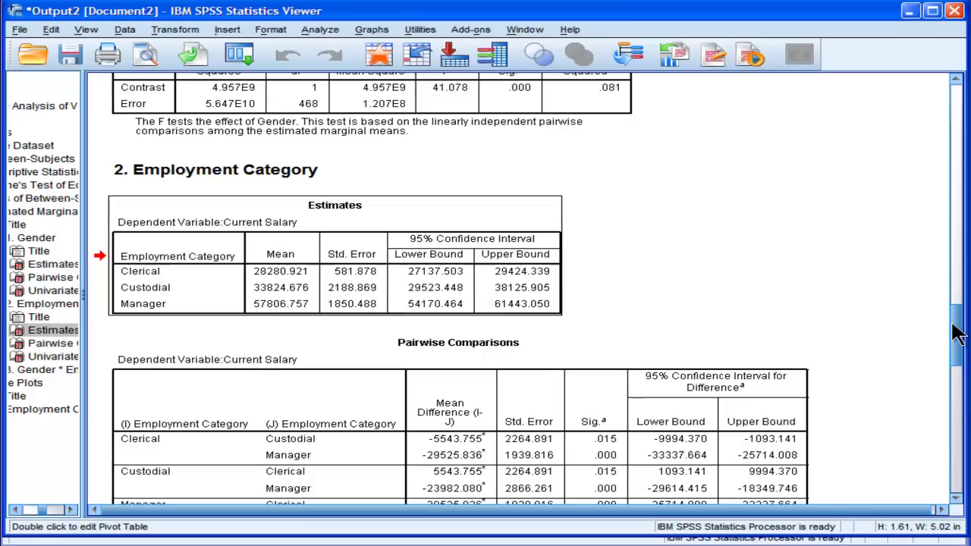
{"action": "left_click_drag", "start_coordinate": [954, 330], "coordinate": [957, 347]}
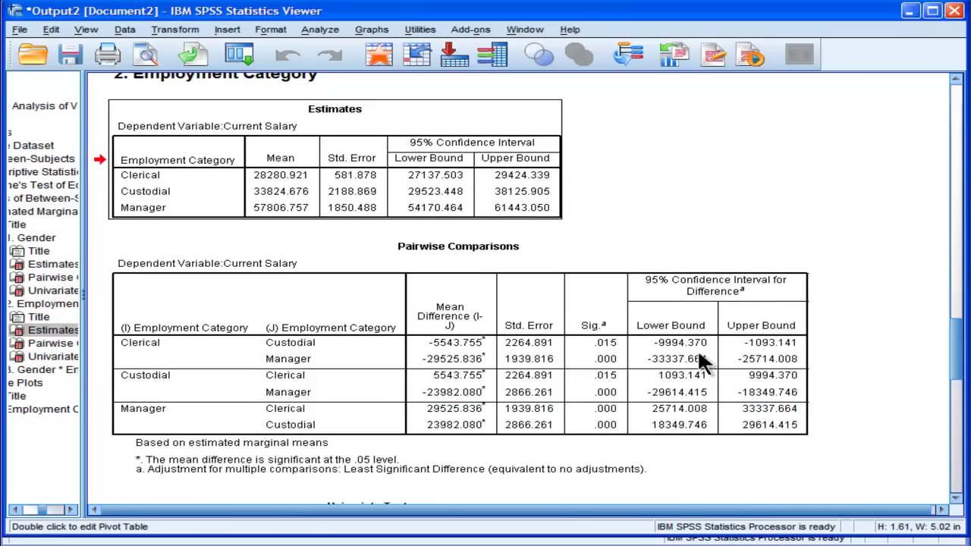